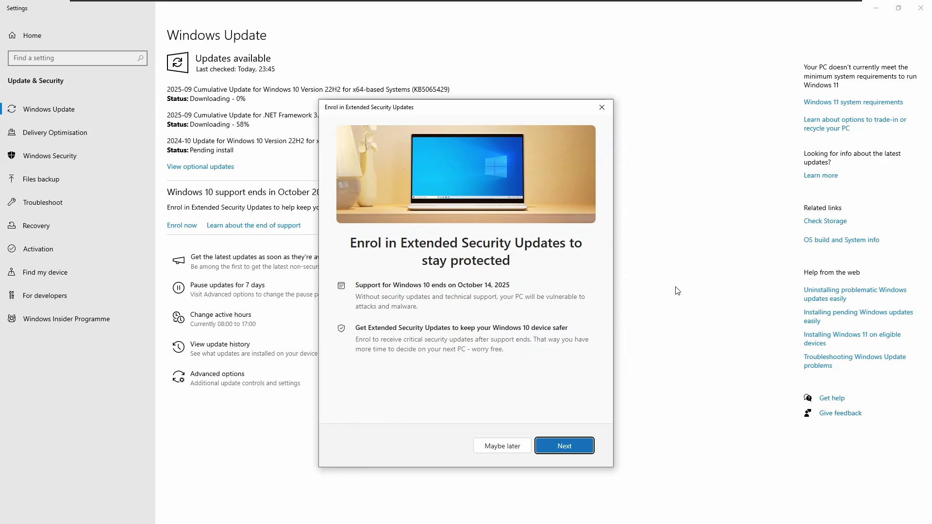
# Enrol the PC in the no-extra-cost Extended Security Updates offer through October 13, 2026 and confirm Done.
pyautogui.click(583, 445)
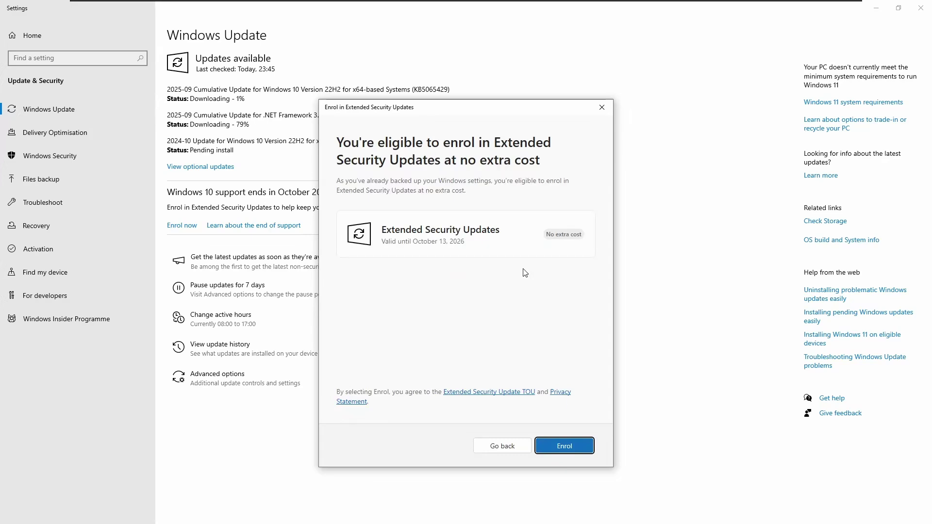
pyautogui.click(562, 449)
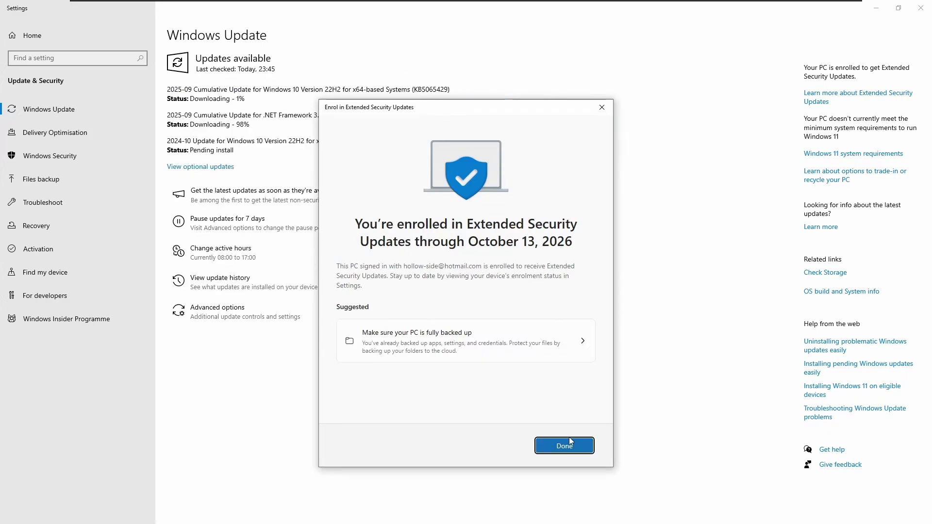
pyautogui.click(569, 450)
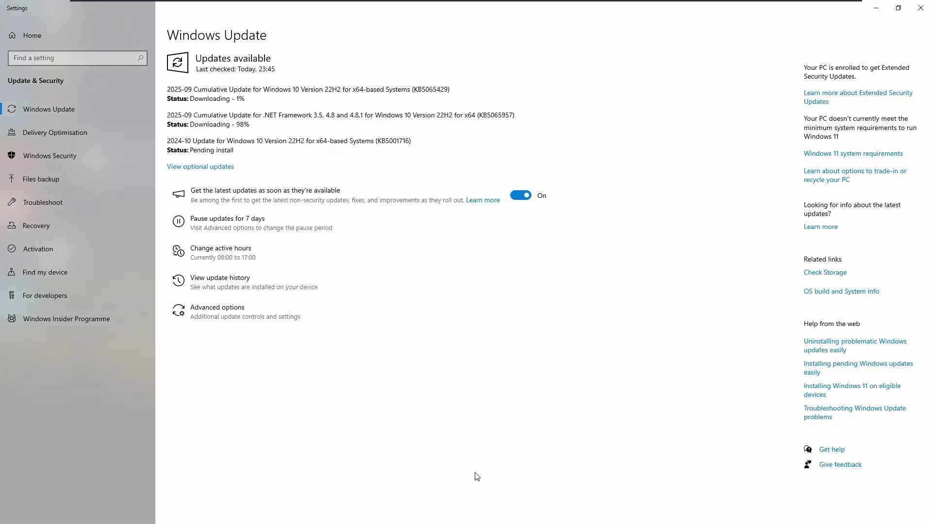